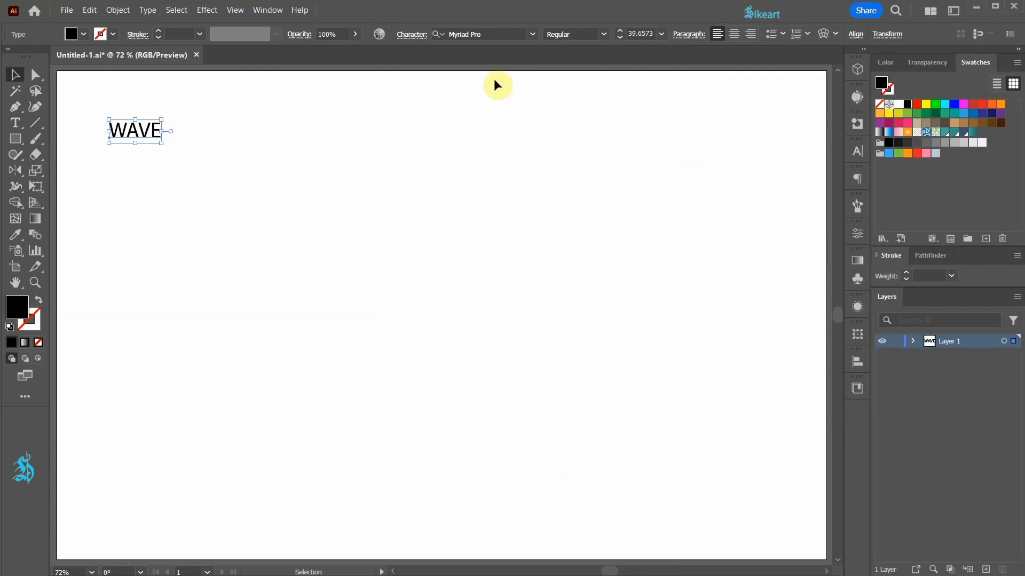
- Set the font style of the WAVE text to Black and deselect it
left_click(604, 35)
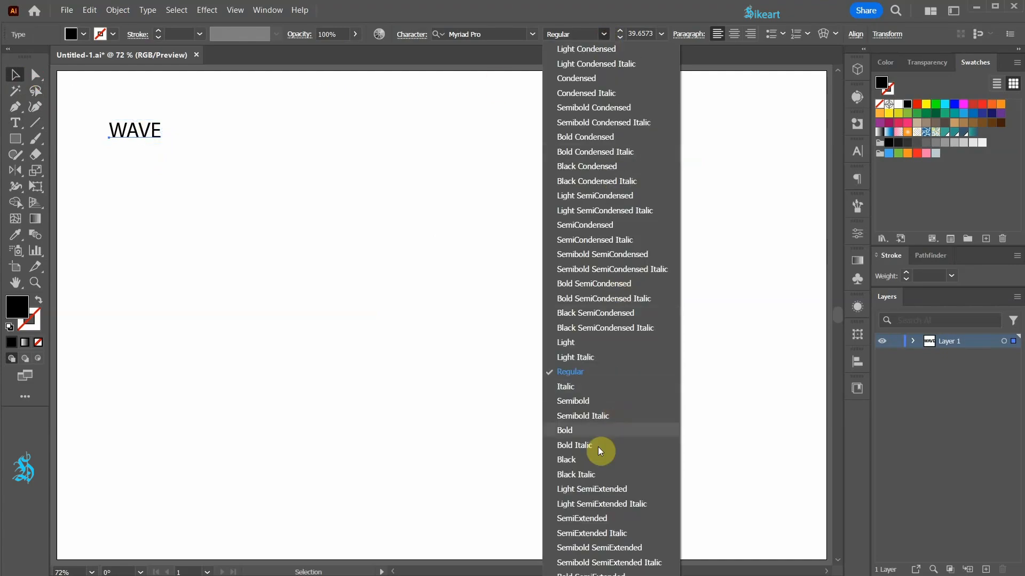
left_click(569, 464)
left_click(196, 162)
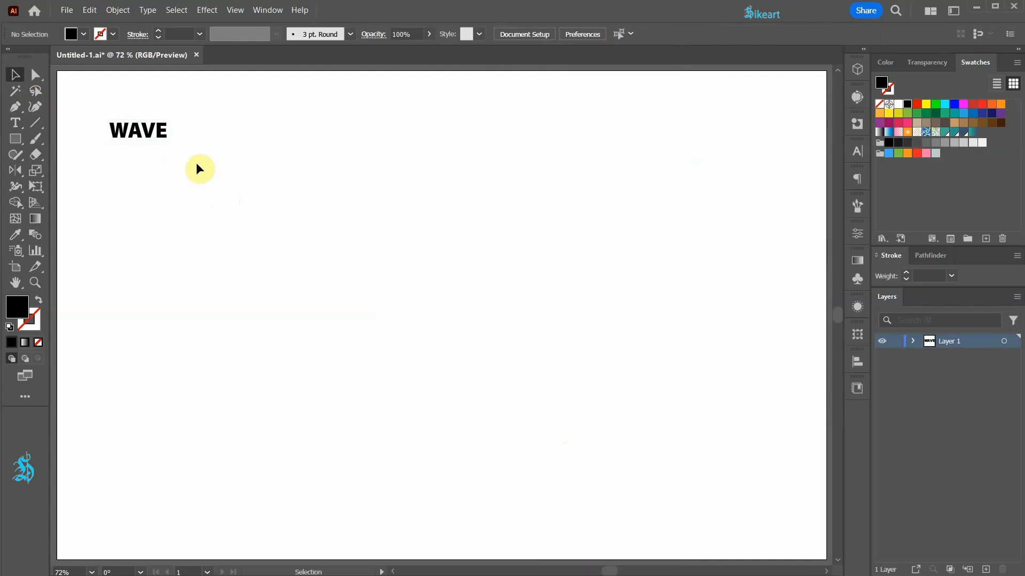
- Draw a closed, wavy bean-shaped path below the WAVE text with the Curvature tool, placing six anchor points and closing it at the first
left_click(34, 106)
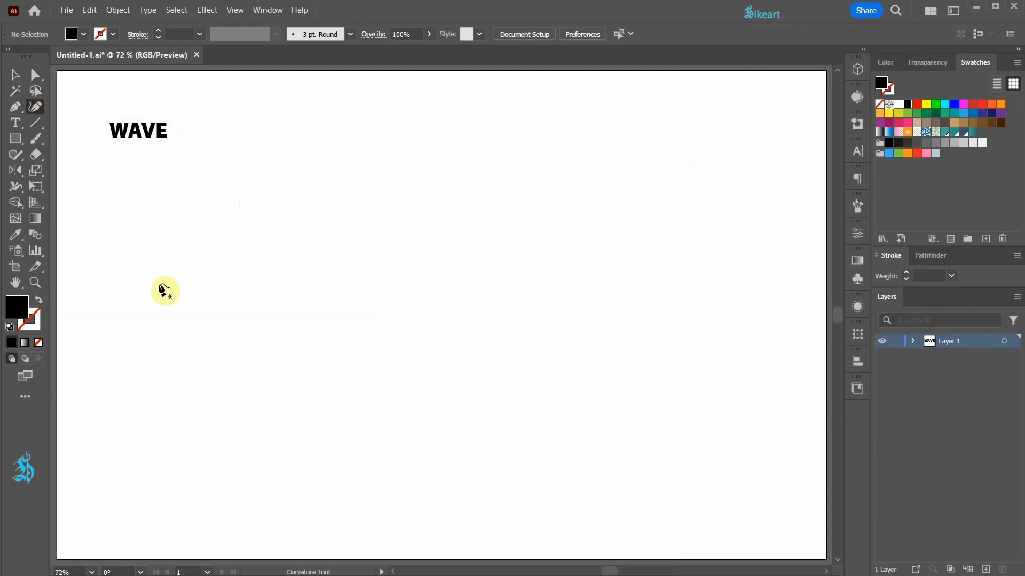
left_click(195, 316)
left_click(416, 419)
left_click(703, 311)
left_click(577, 231)
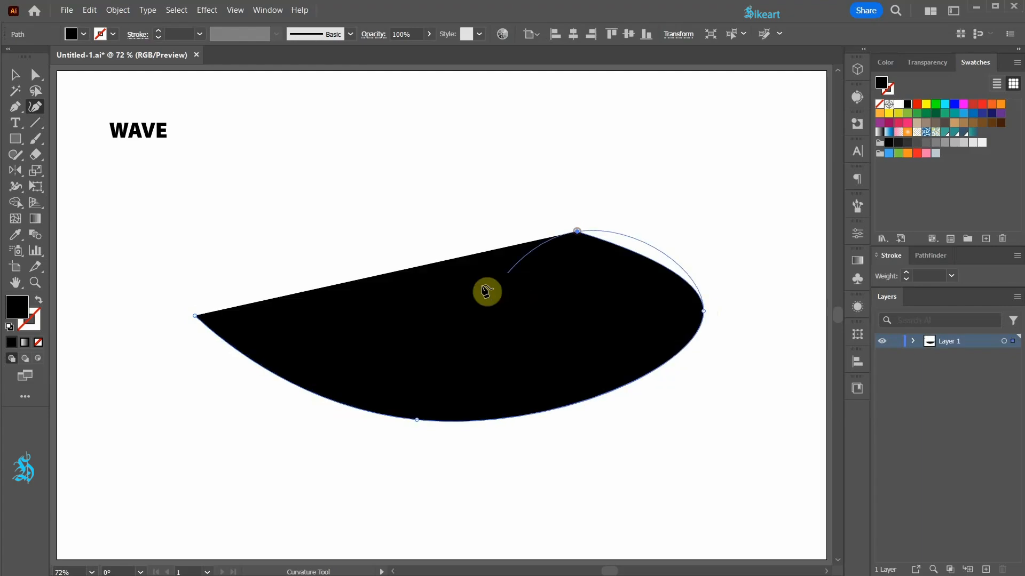
left_click(476, 289)
left_click(309, 223)
left_click(195, 315)
- Reshape the bean-shaped path by lowering its bottom curve leftward and raising the dip and the right-hand crest of its upper edge
left_click_drag(476, 290, 465, 262)
left_click_drag(416, 420, 277, 424)
left_click_drag(578, 232, 609, 222)
key("v")
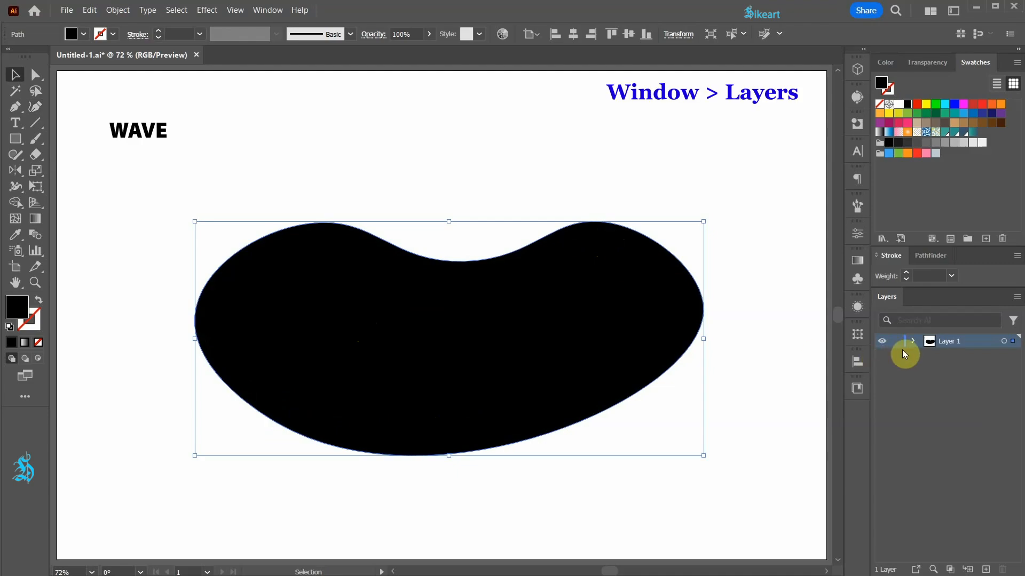
- Expand Layer 1's contents, select the WAVE text together with the shape, and make an envelope distort with the top object
left_click(915, 341)
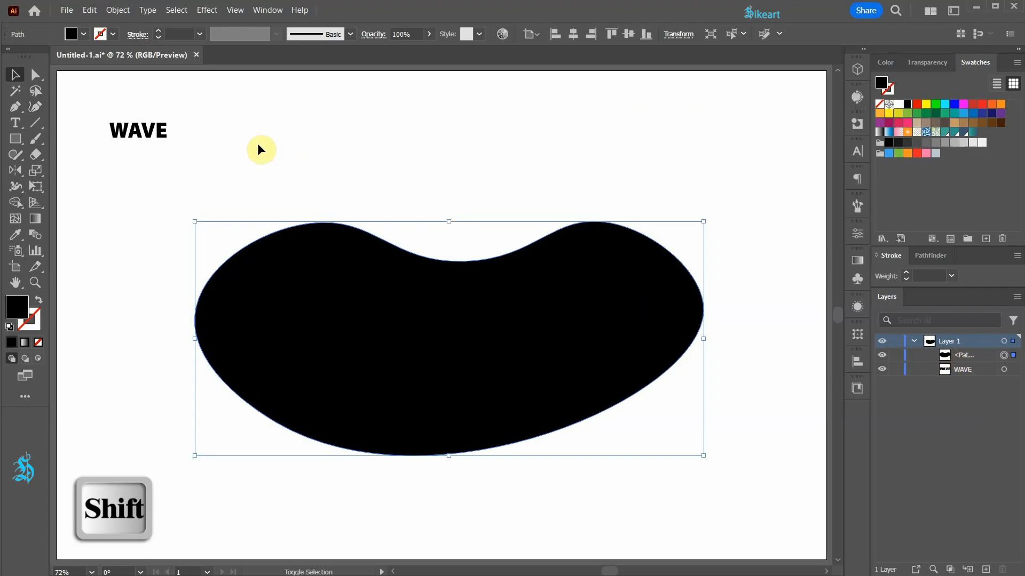
left_click(163, 131, "shift")
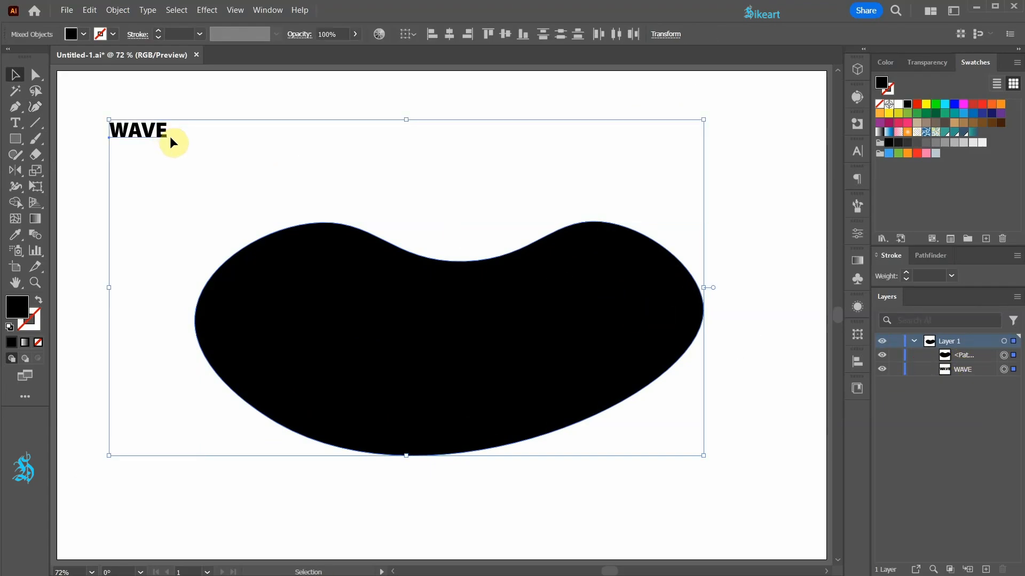
left_click(115, 10)
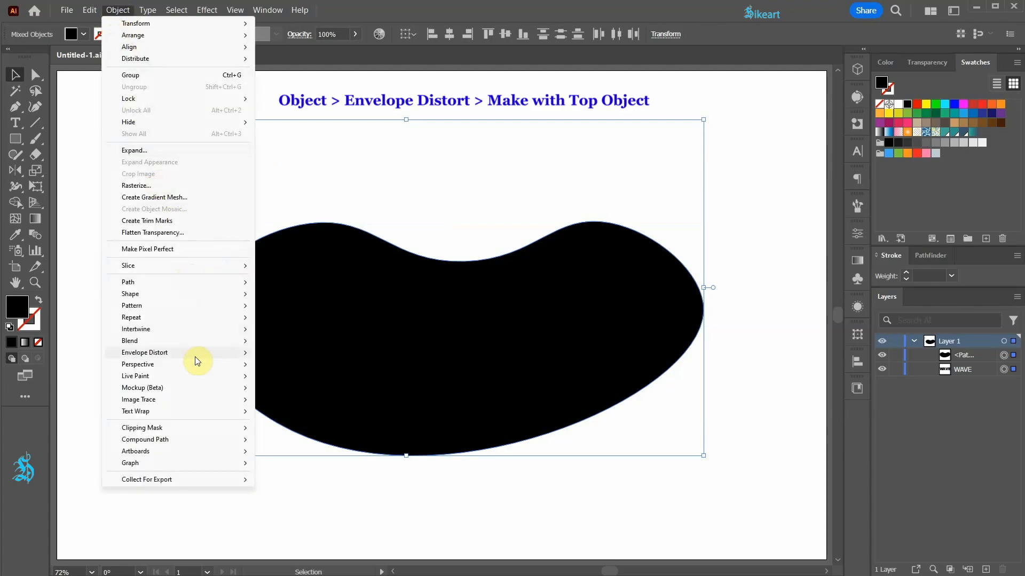
mouse_move(194, 358)
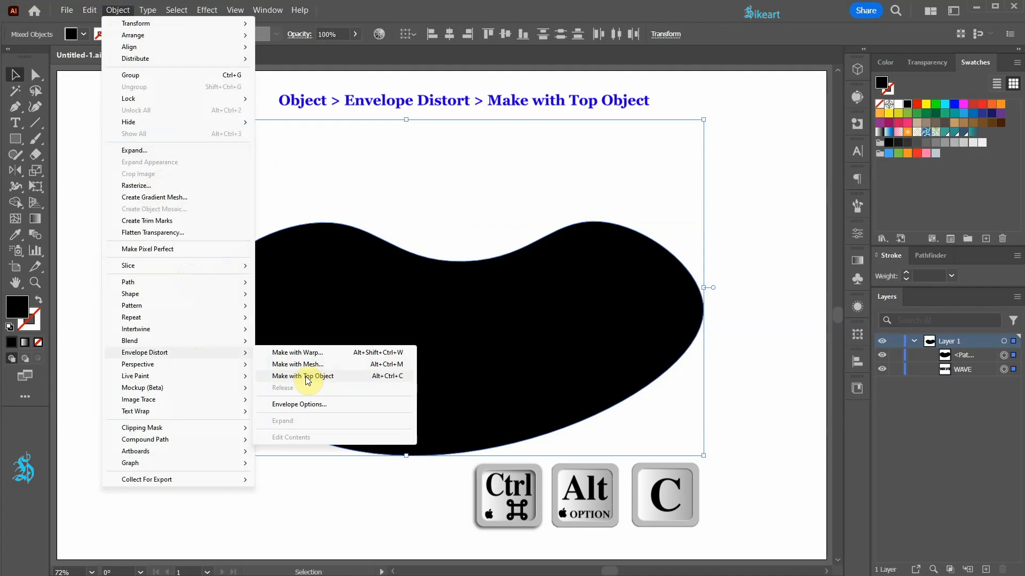
left_click(338, 376)
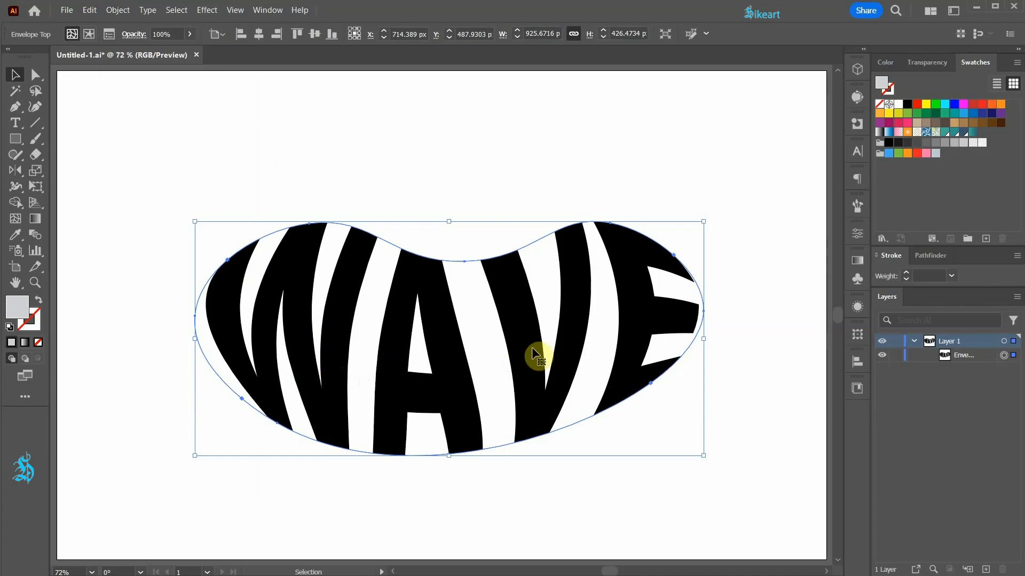
- Move the envelope's upper-left anchor point slightly outward to about X 307 px, Y 335 px
left_click(40, 79)
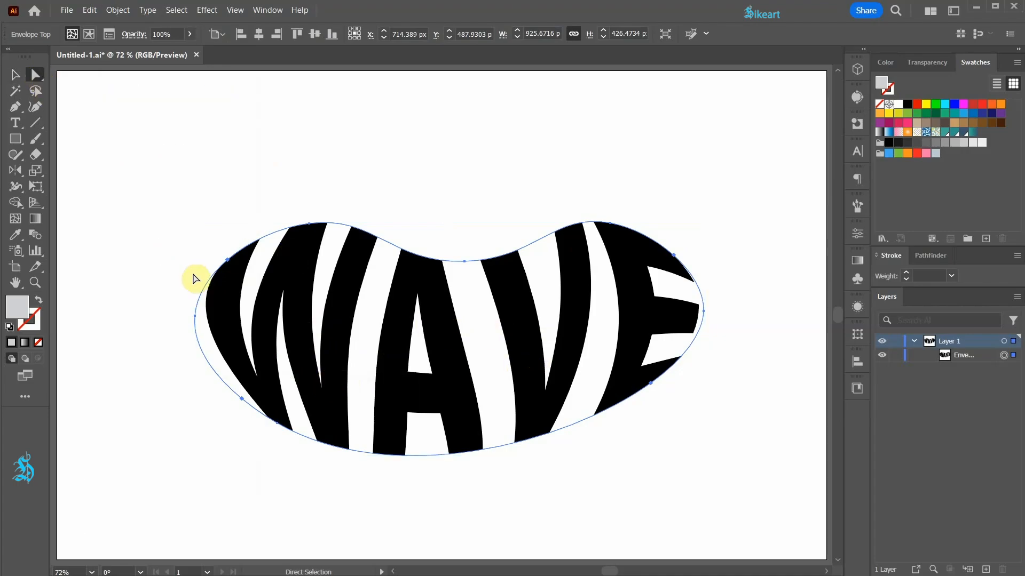
left_click(227, 261)
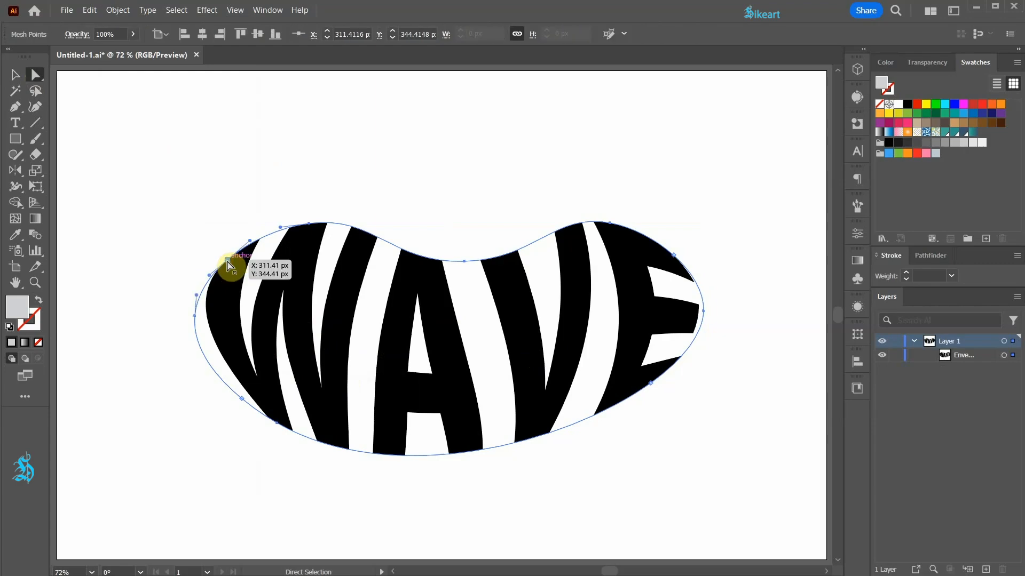
left_click_drag(228, 262, 225, 256)
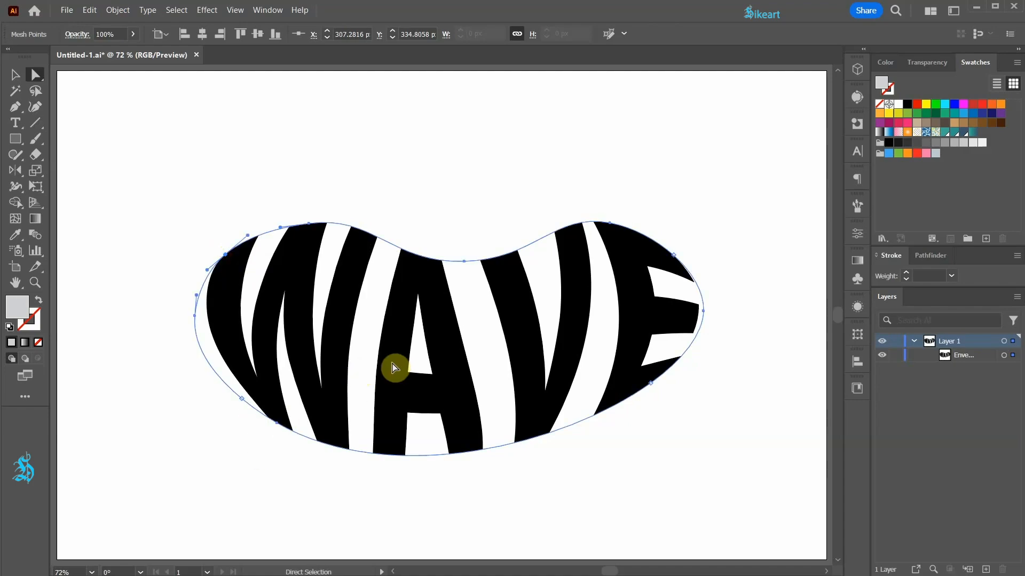
key("v")
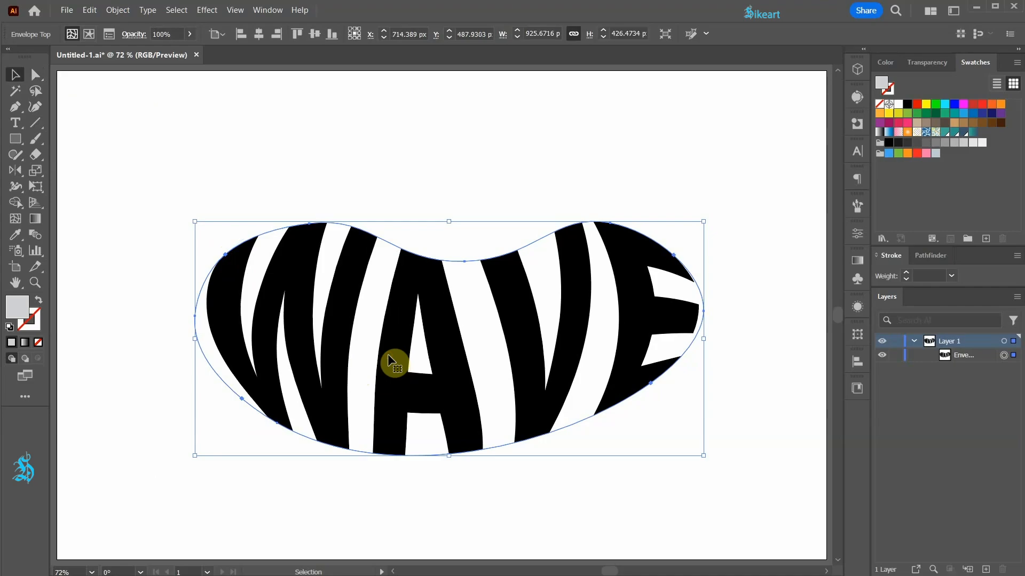
- Open the envelope's contents for editing and preview other fonts on the WAVE text
left_click(87, 33)
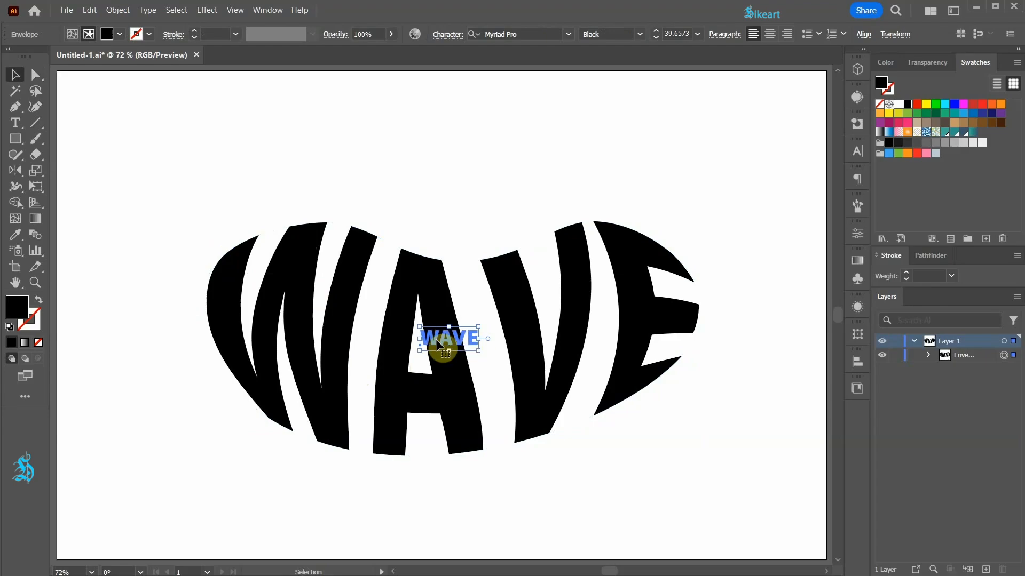
left_click(568, 35)
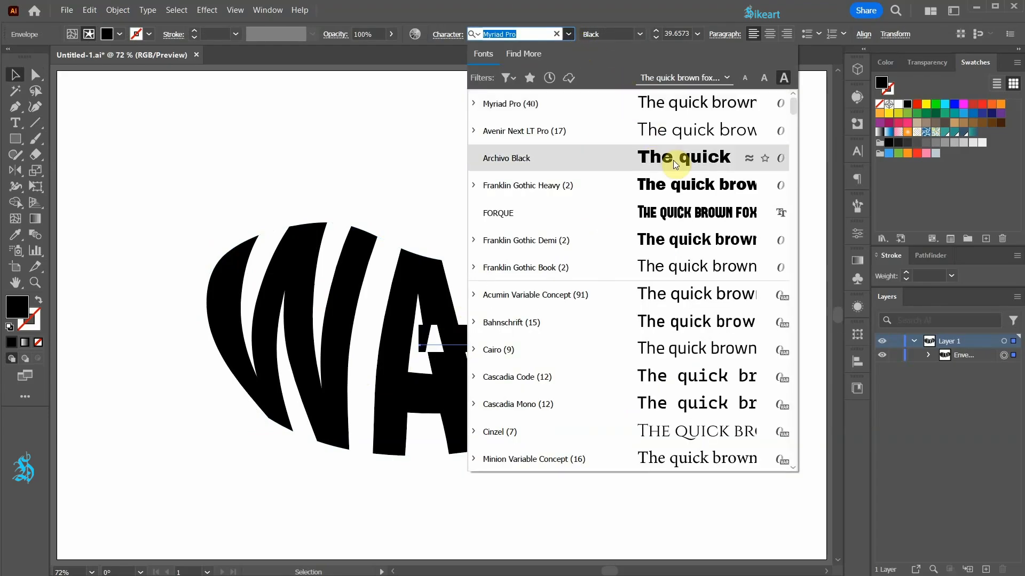
left_click(702, 430)
key("ctrl+z")
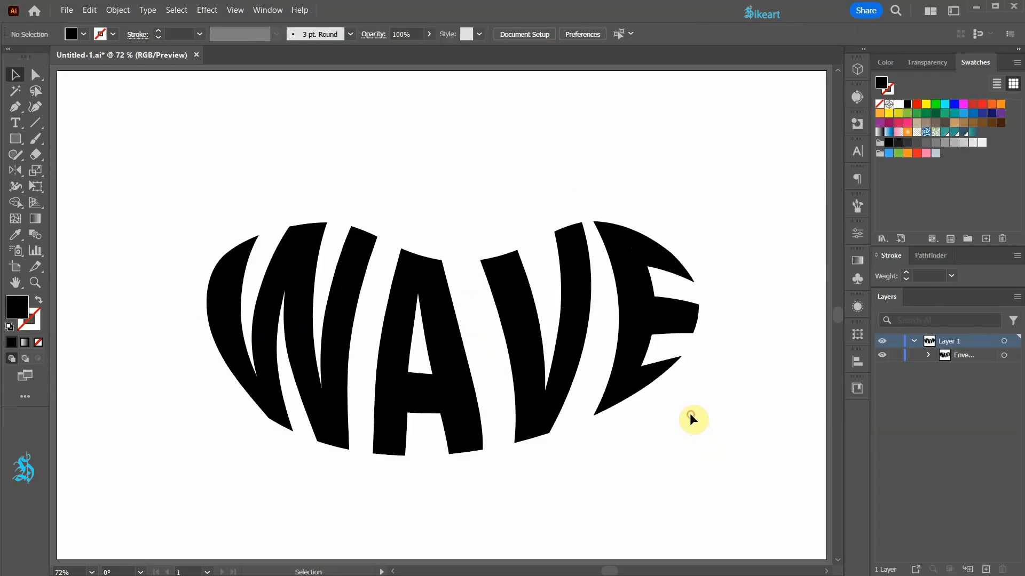
- Expand the distorted WAVE envelope with both Object and Fill enabled
left_click(549, 387)
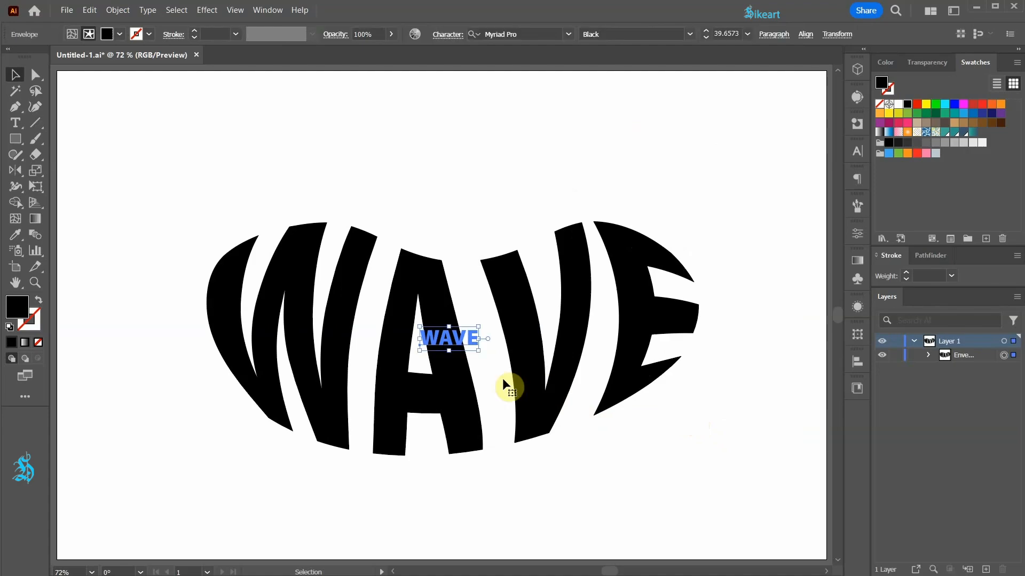
left_click(116, 10)
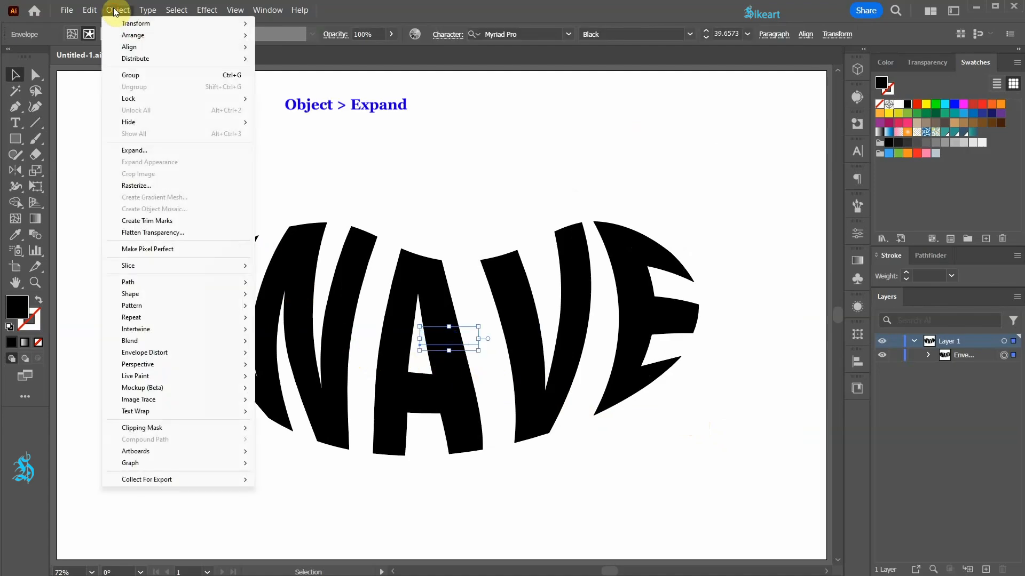
left_click(145, 151)
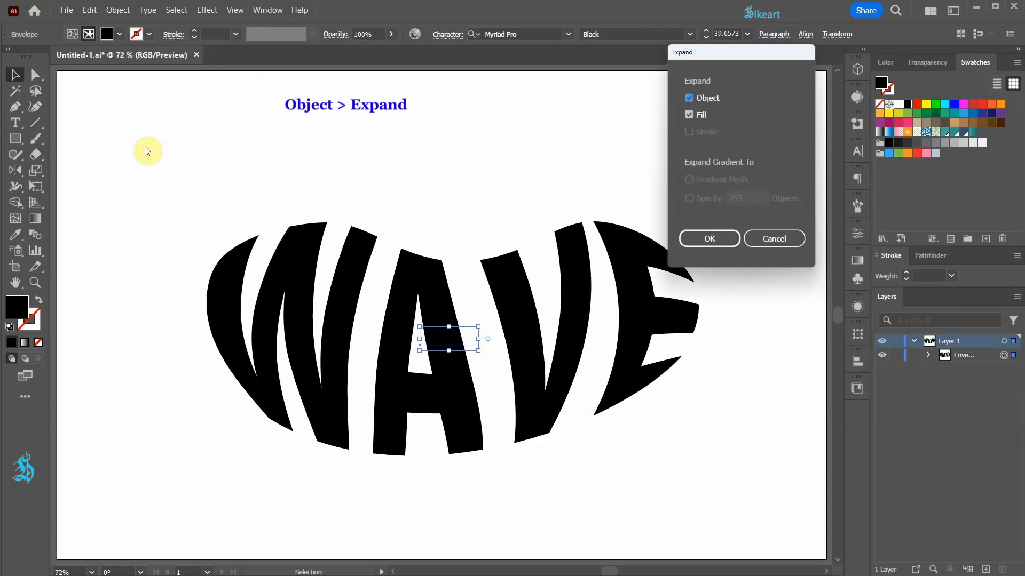
left_click(705, 242)
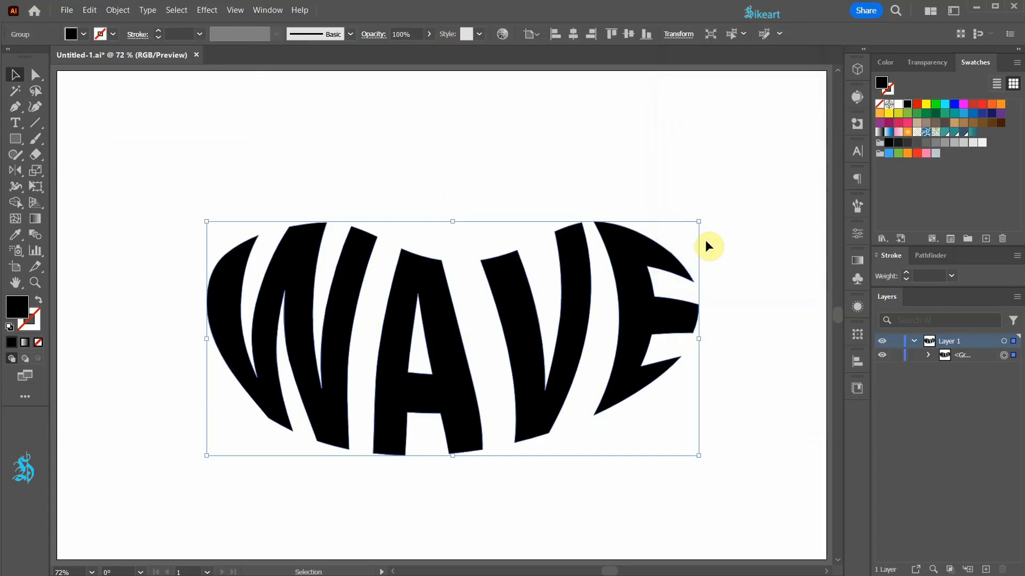
- Apply a Radial Blur to the WAVE lettering with amount 10, the Spin method and Best quality
left_click(206, 10)
mouse_move(271, 191)
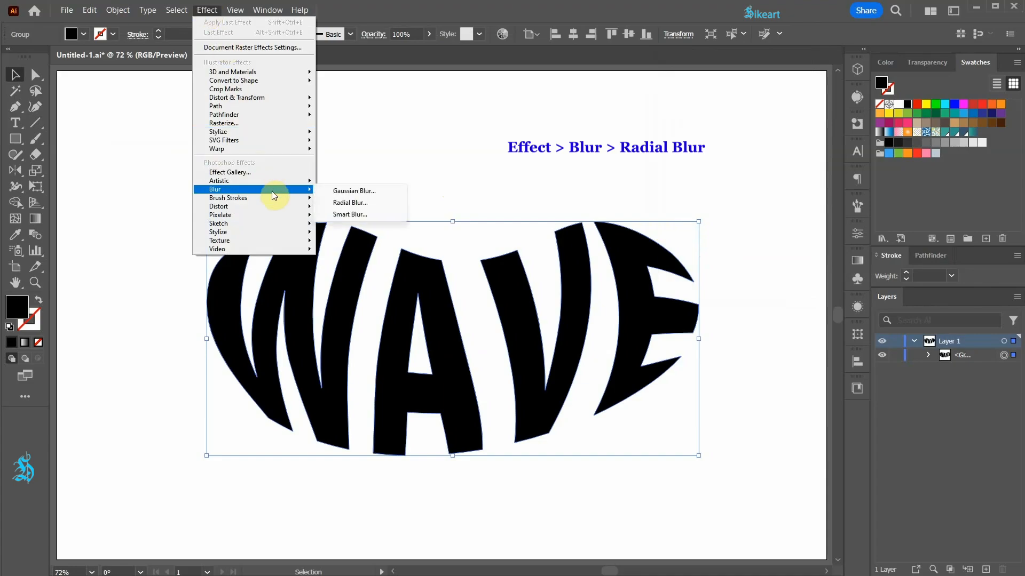
left_click(359, 203)
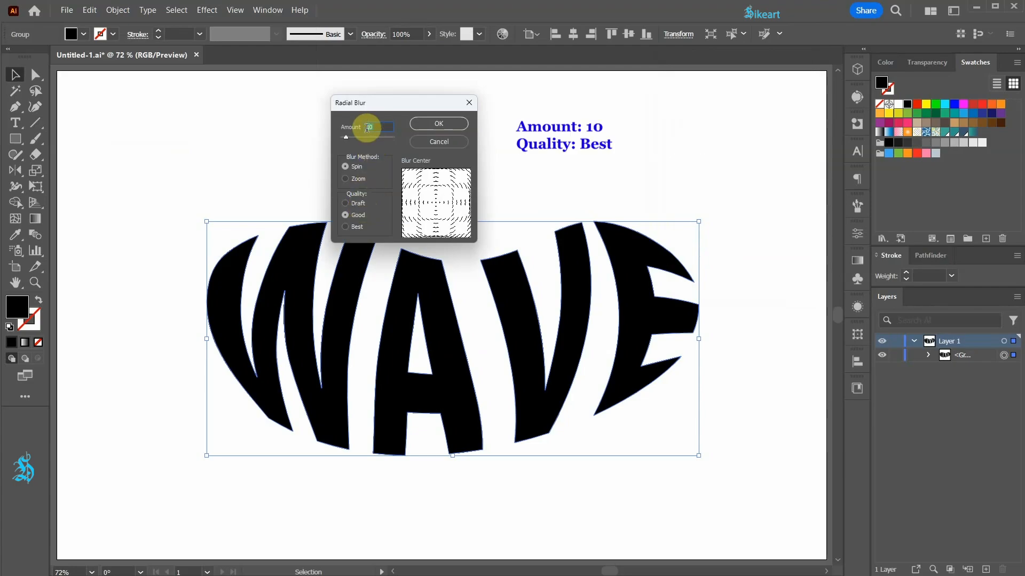
left_click(346, 228)
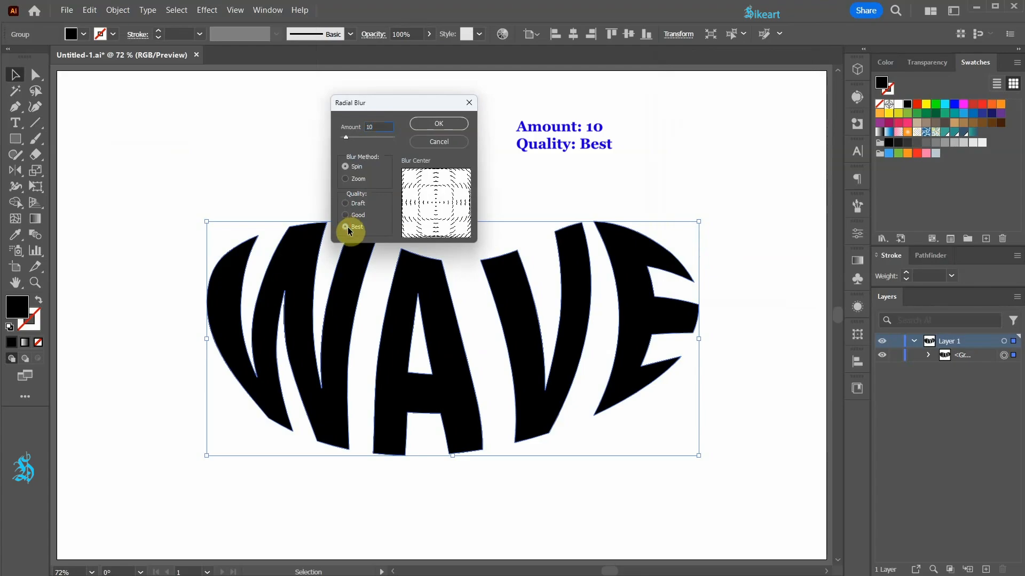
left_click(454, 124)
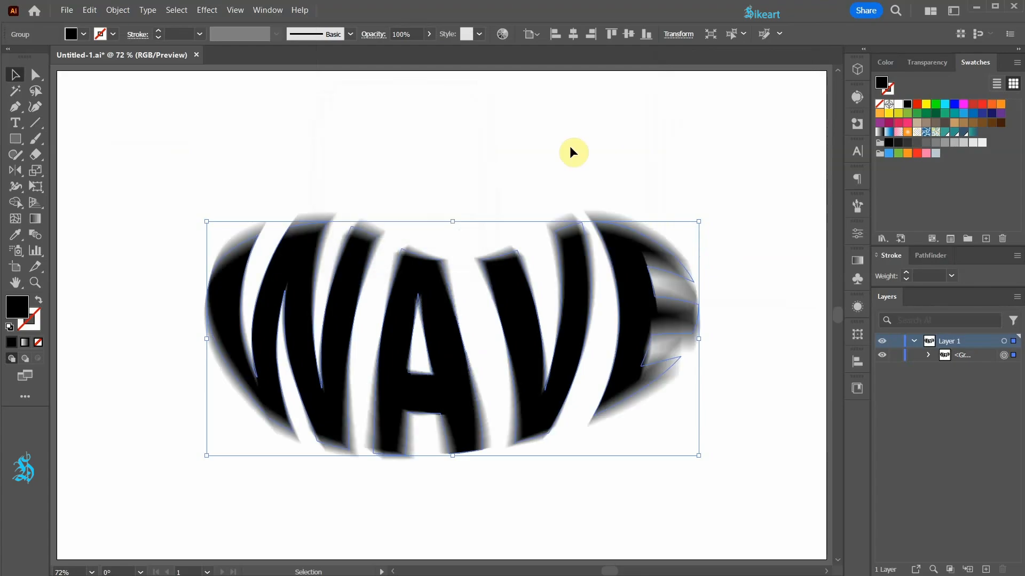
- Rasterize the blurred lettering in RGB at High (300 ppi) with a white background and art-optimized anti-aliasing
left_click(115, 10)
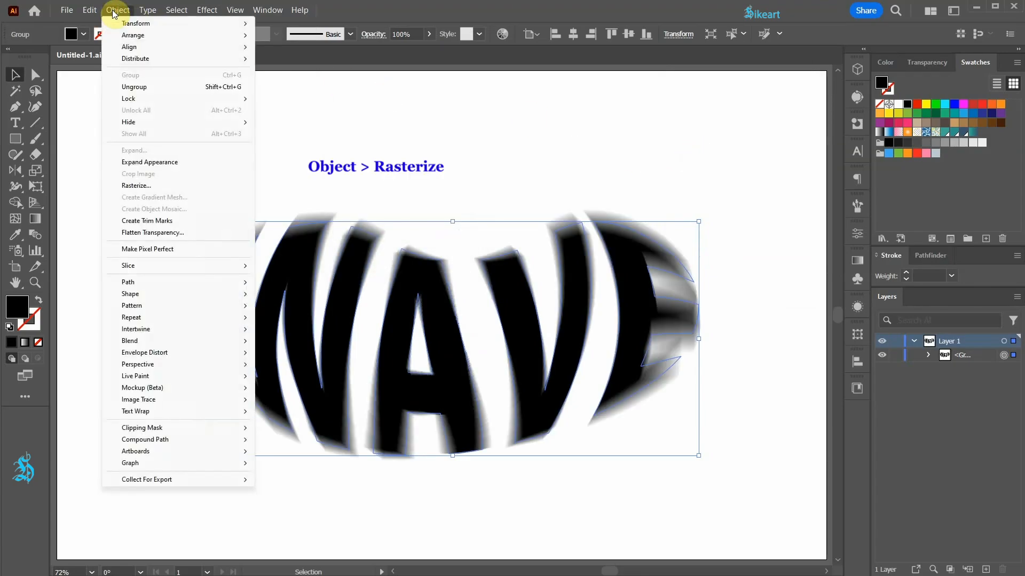
left_click(163, 187)
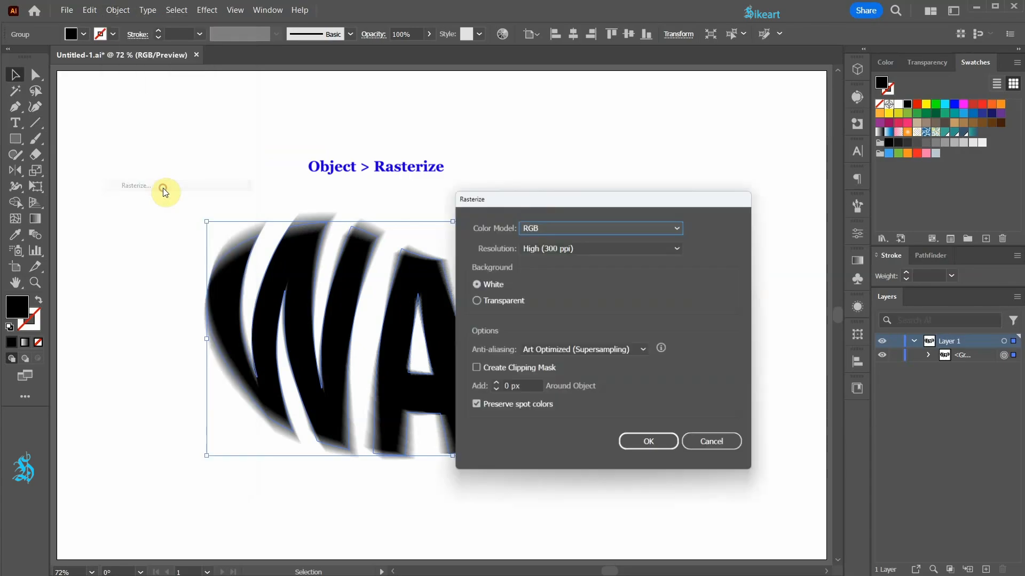
left_click(667, 450)
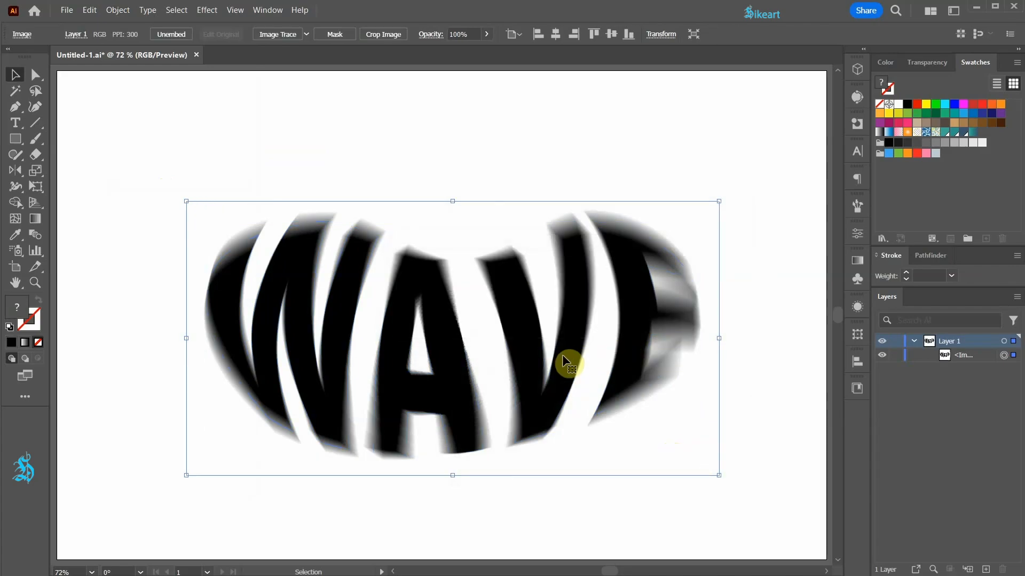
- Apply a Color Halftone effect to the WAVE image with a maximum radius of 20 pixels and all four channel angles at 20
left_click(207, 9)
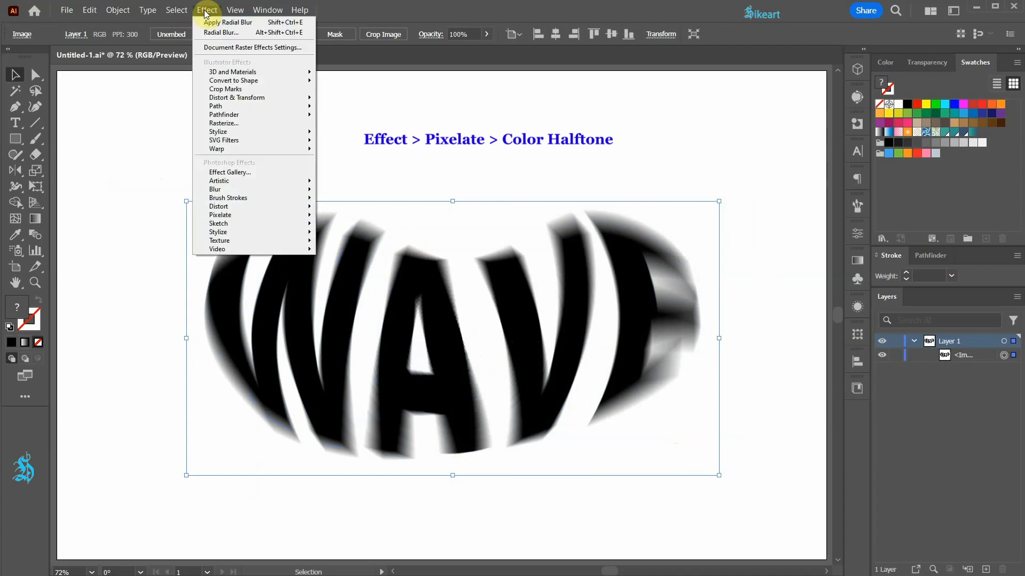
mouse_move(286, 216)
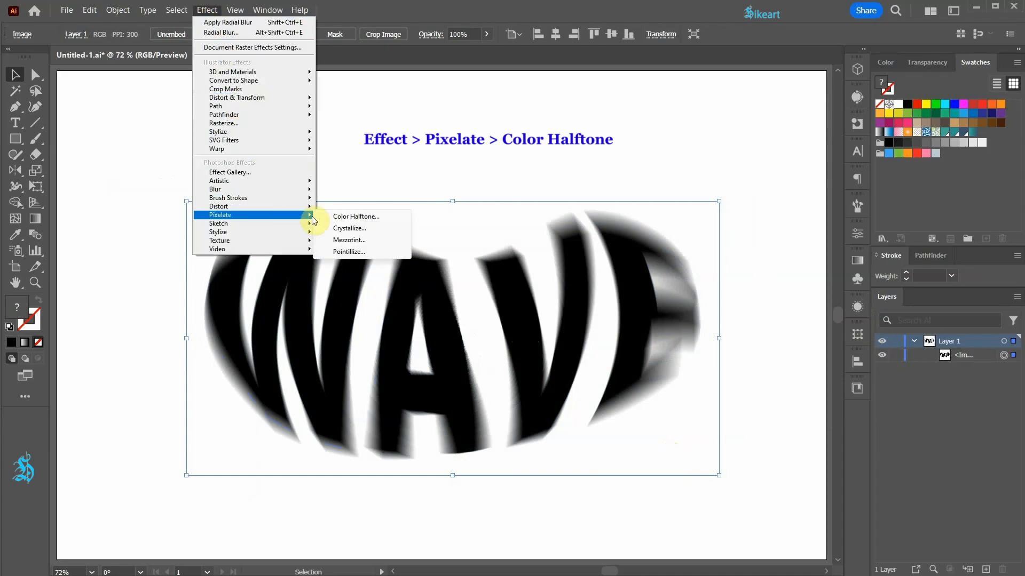
left_click(392, 217)
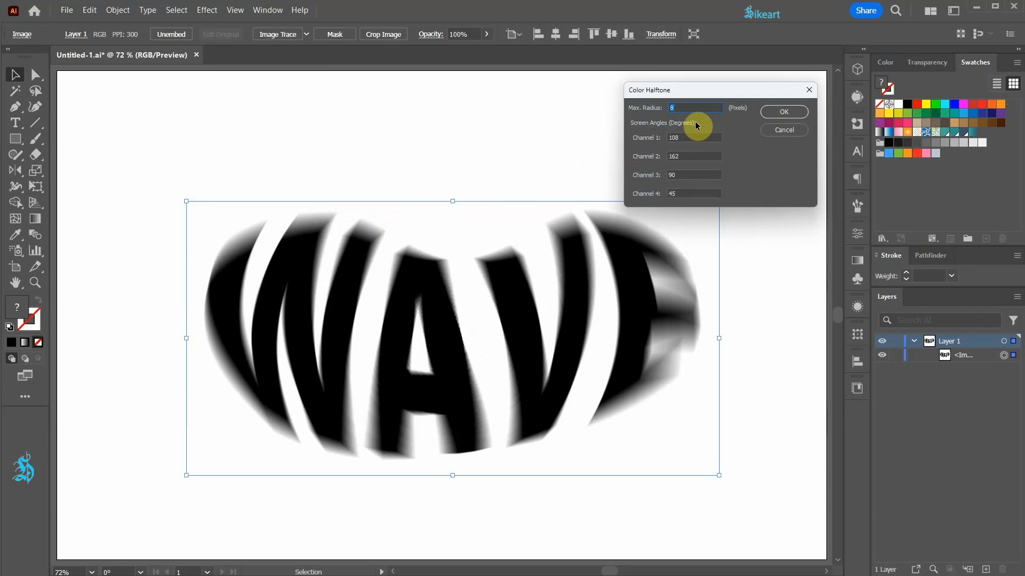
type("20")
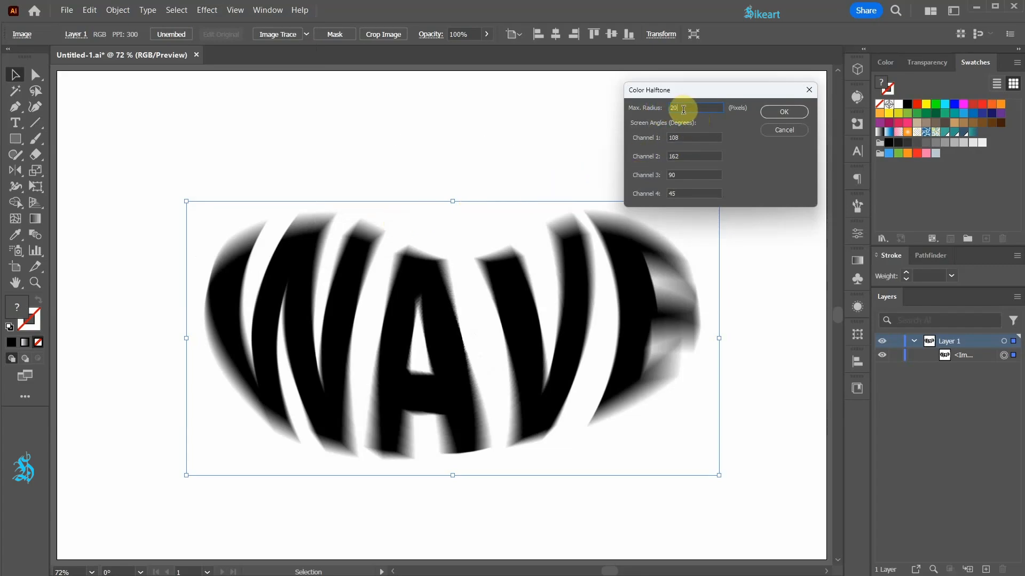
key("Tab")
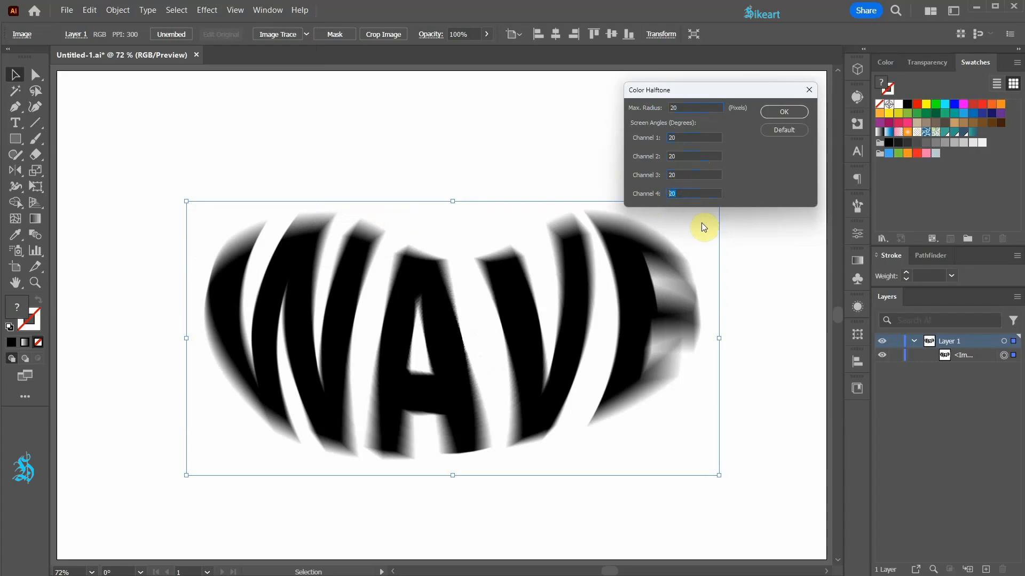
left_click(787, 111)
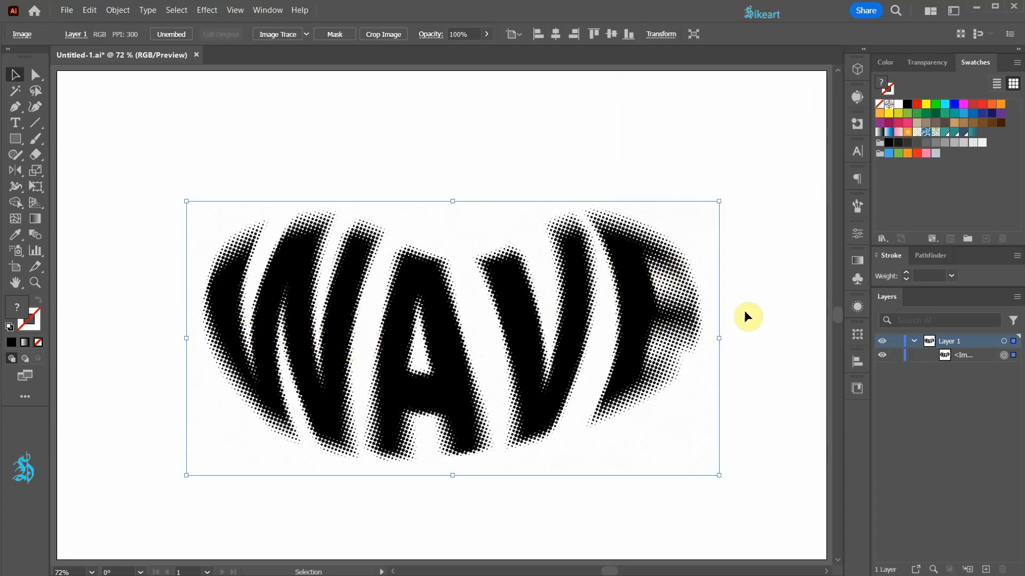
- Review the Color Halftone settings applied to the WAVE image without changing them
left_click(858, 307)
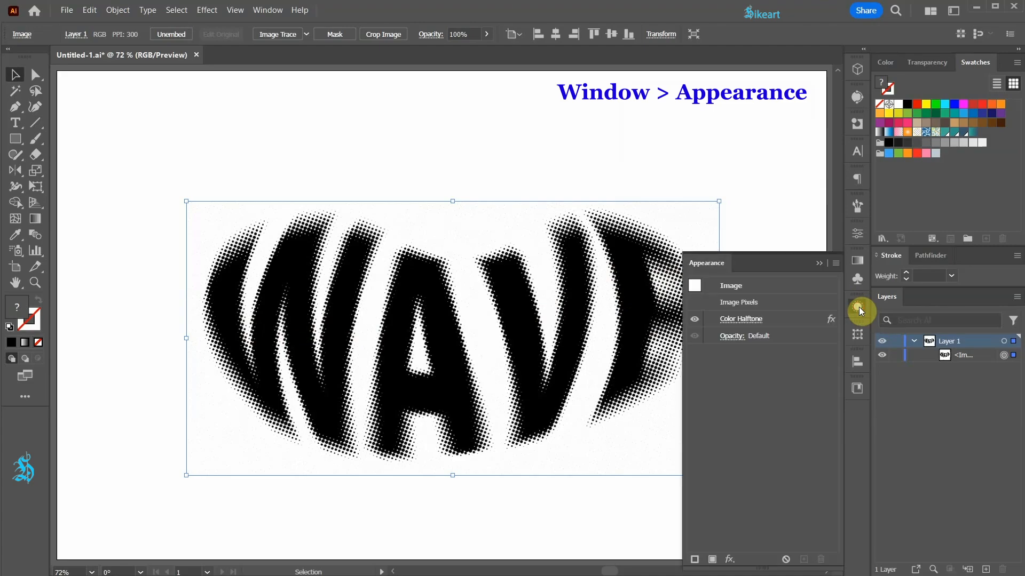
left_click(741, 318)
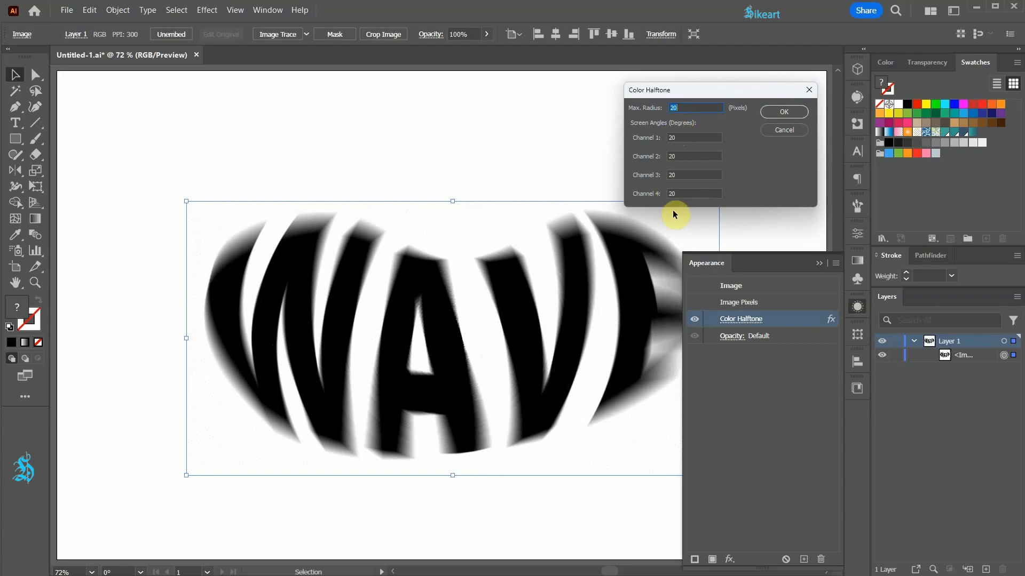
left_click(793, 130)
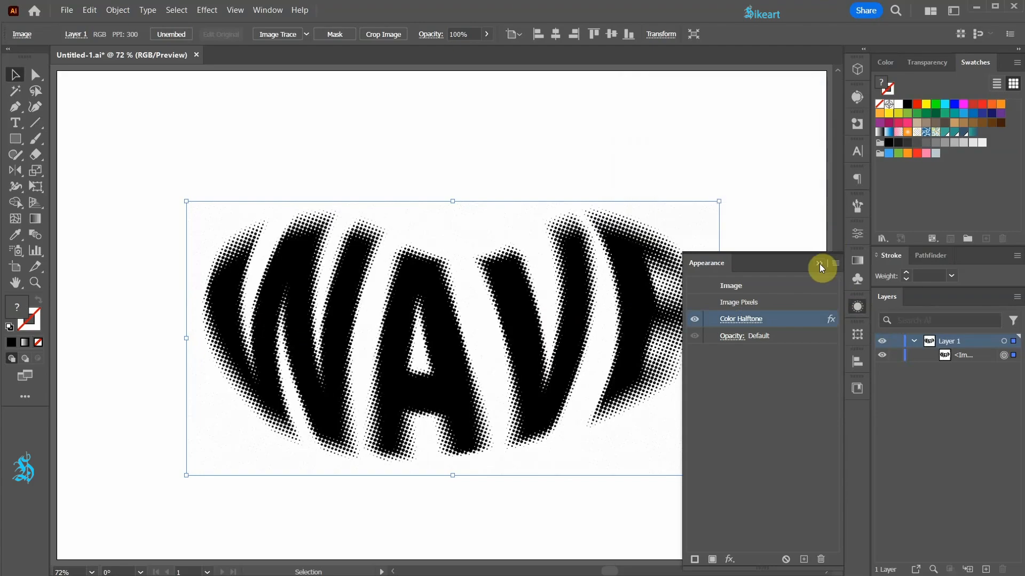
- Move the WAVE image partly above the artboard's upper edge and trace it in Black and White with Ignore Color enabled for white
scroll(267, 329, "down", 2)
left_click_drag(372, 346, 326, 186)
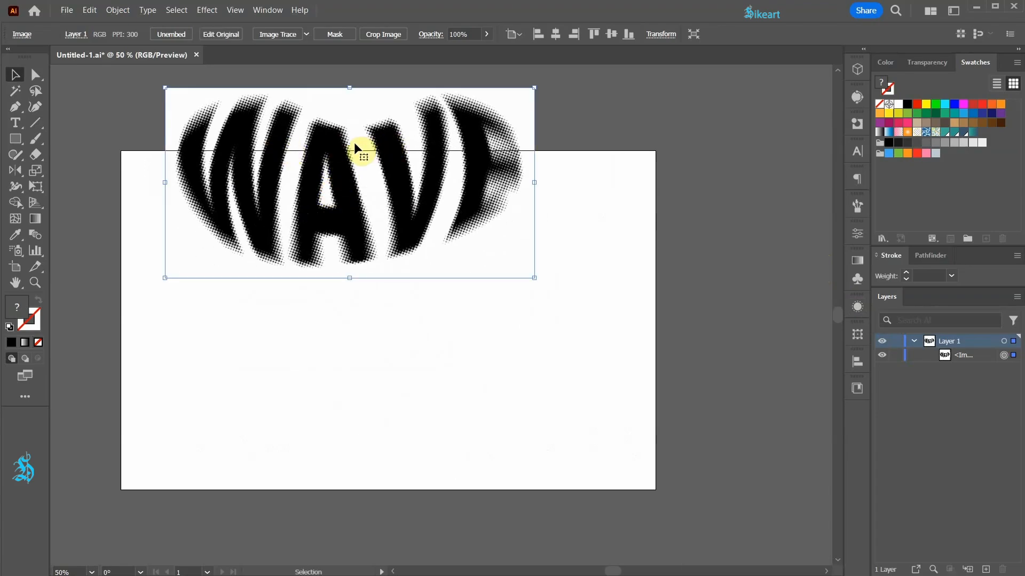
left_click(856, 101)
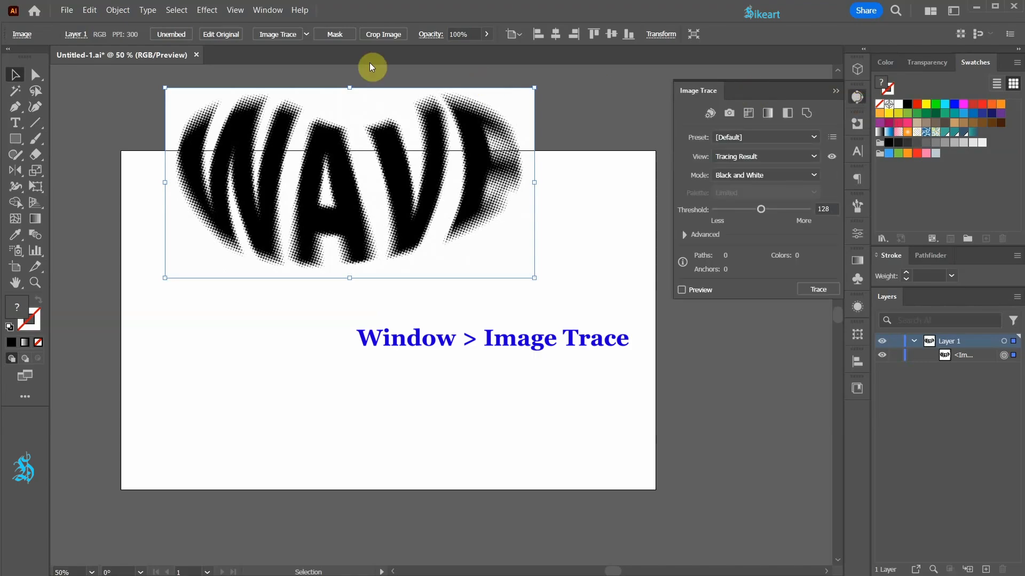
left_click(269, 12)
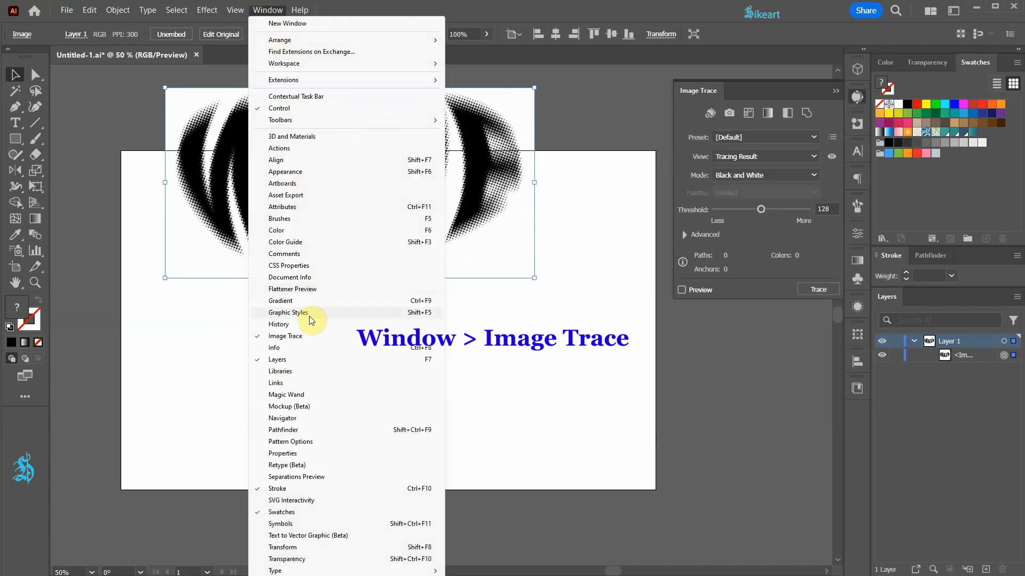
left_click(689, 122)
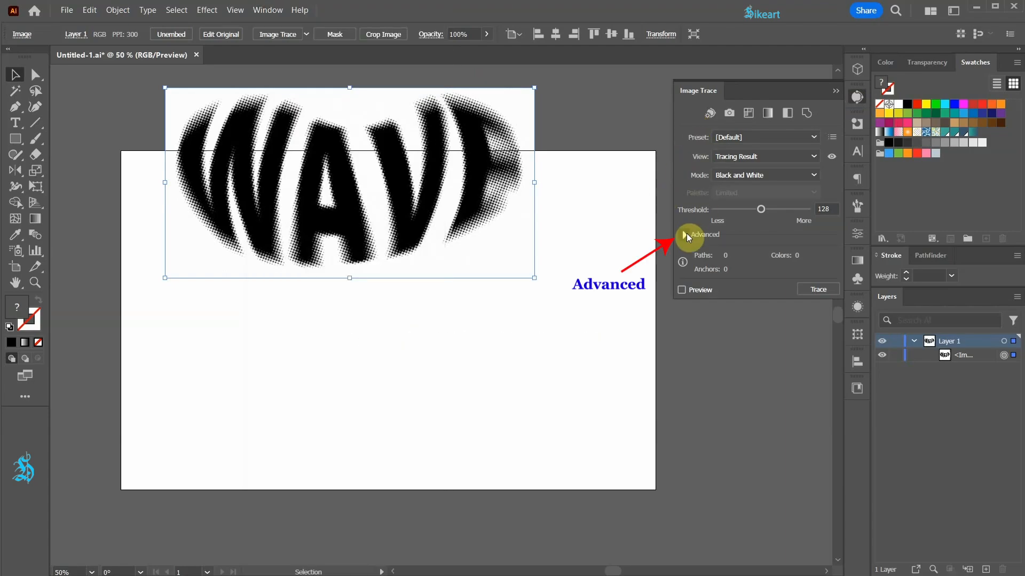
left_click(685, 235)
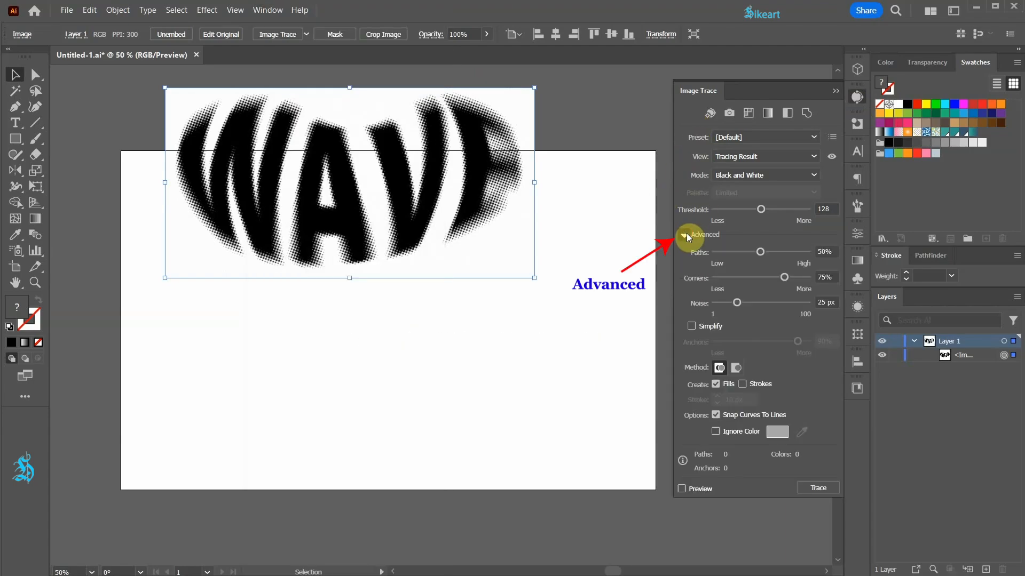
left_click(716, 431)
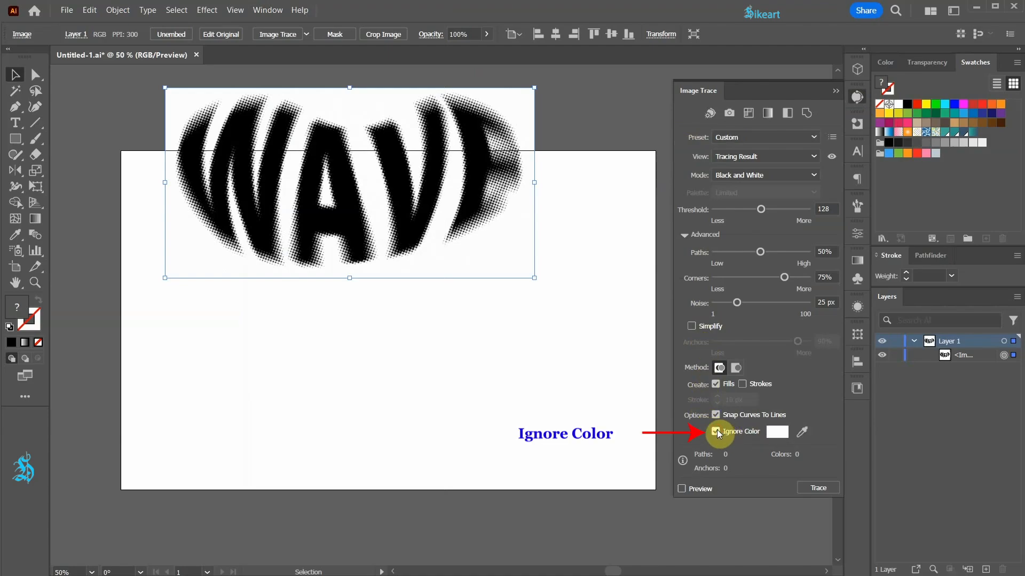
left_click(682, 489)
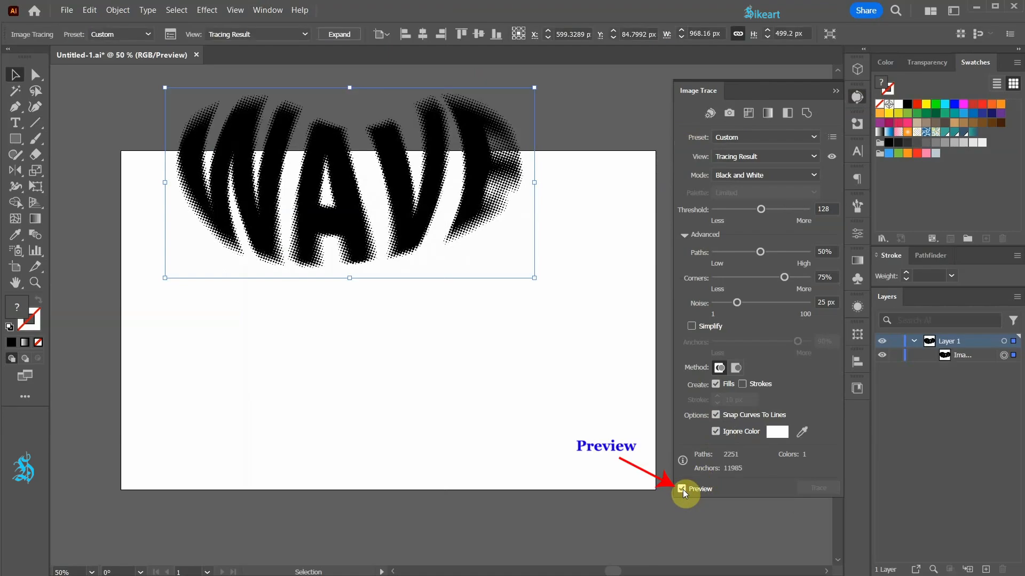
- Move the traced WAVE artwork back to the middle of the artboard and set its Image Trace threshold to 127
left_click_drag(413, 232, 450, 366)
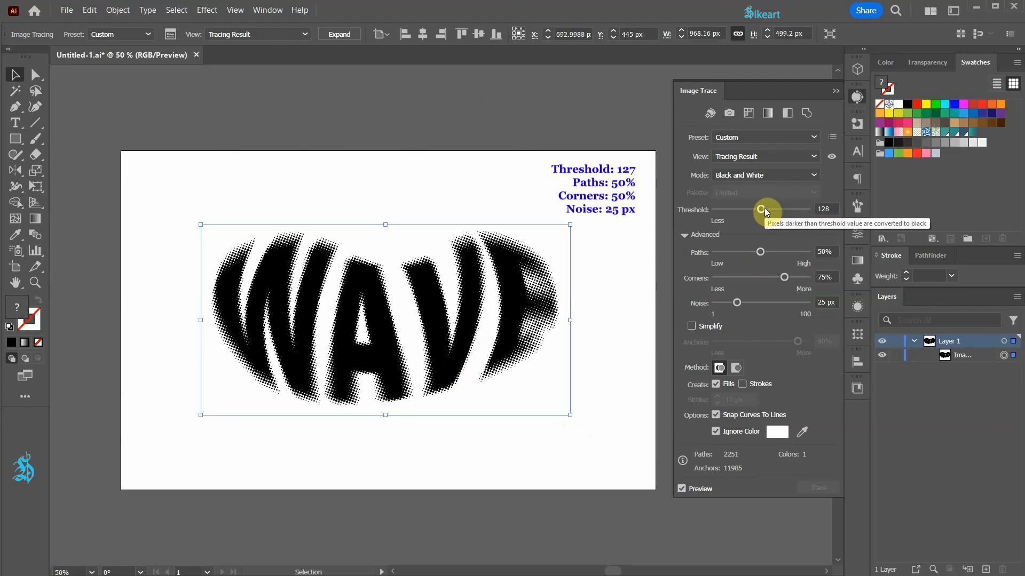
left_click_drag(764, 207, 780, 206)
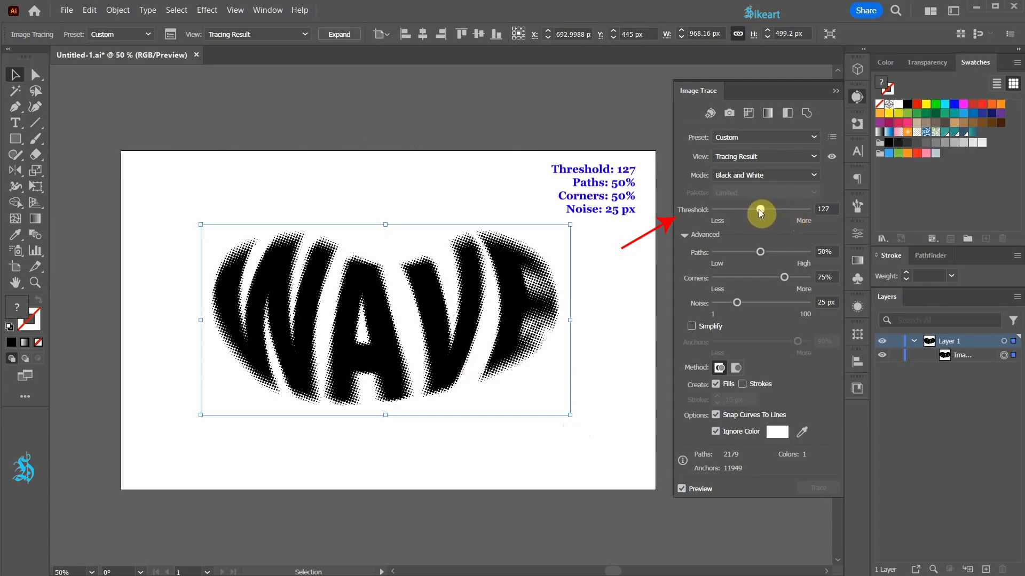
left_click(835, 93)
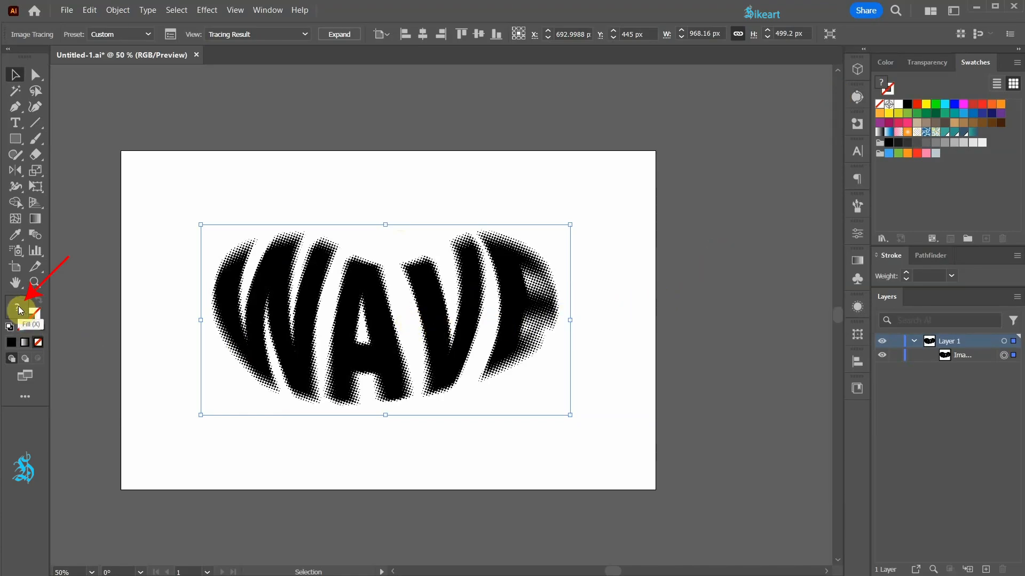
- Expand the traced WAVE artwork into vector paths and fill the resulting group with white
left_click(345, 34)
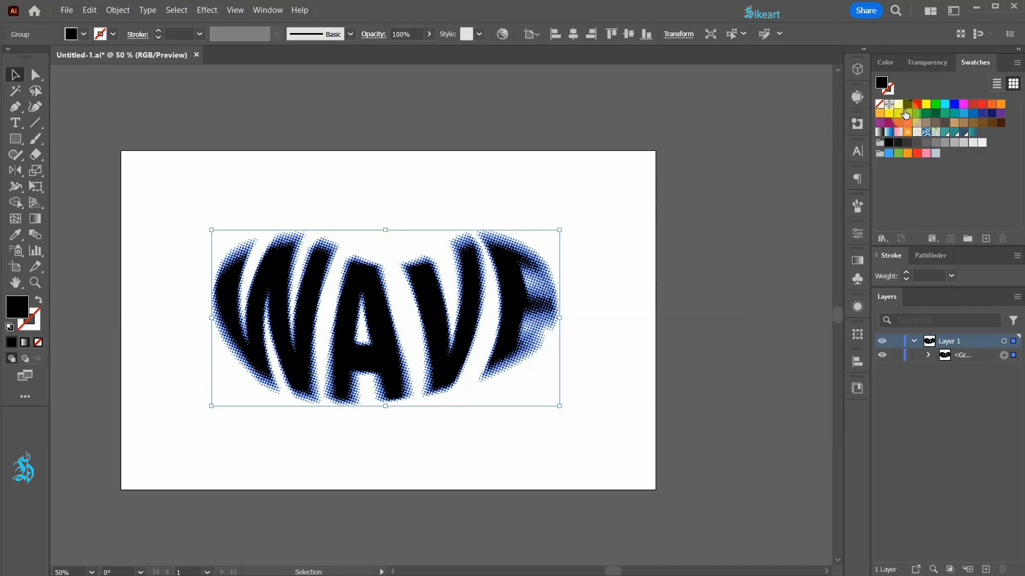
left_click(898, 105)
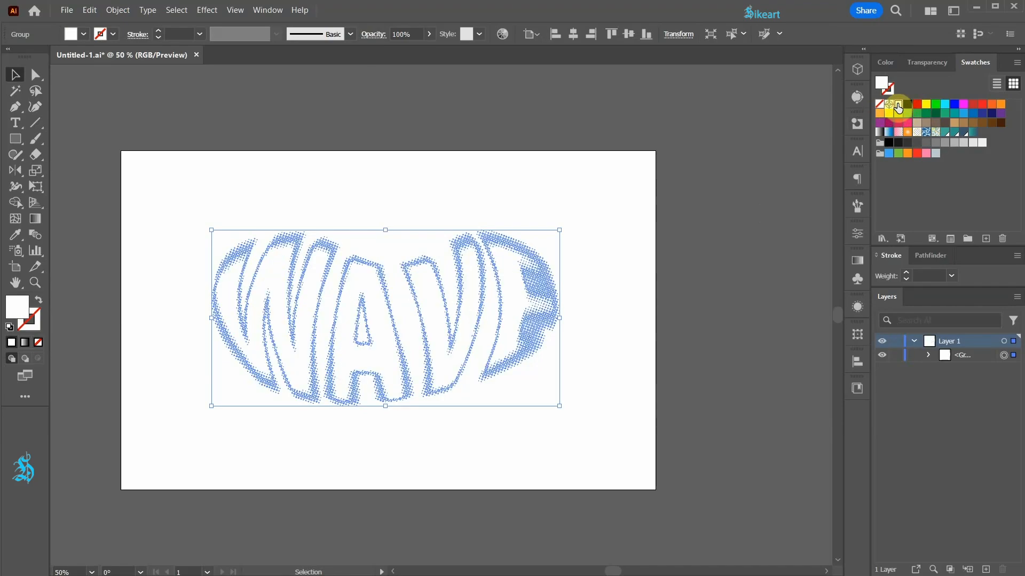